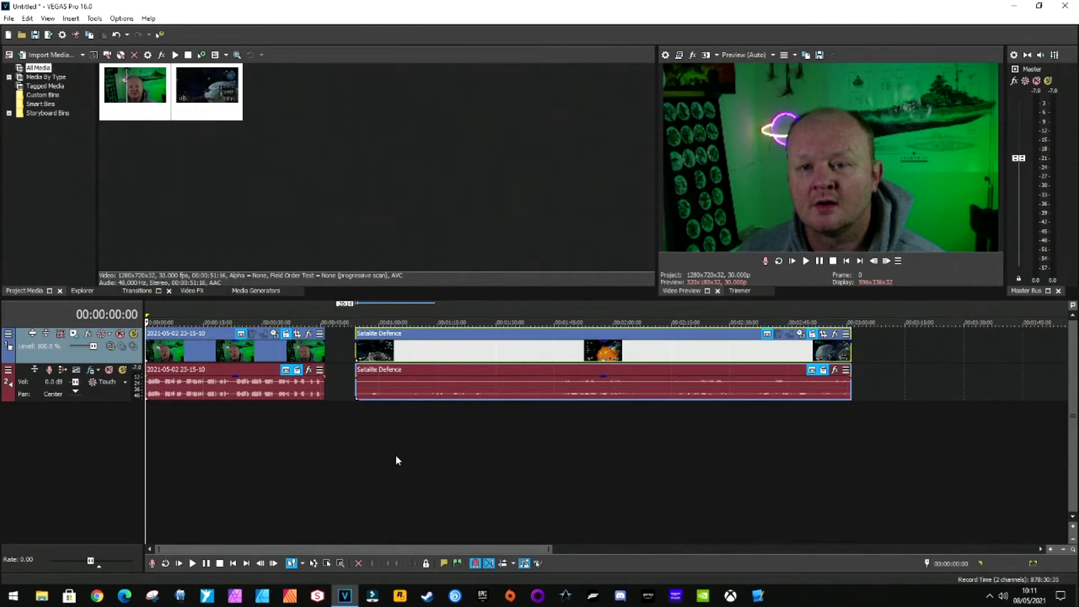
Play a short portion of the webcam clip and of the Satalite Defence clip to review the footage
{"action": "left_click", "coordinate": [237, 426]}
{"action": "key", "text": "space"}
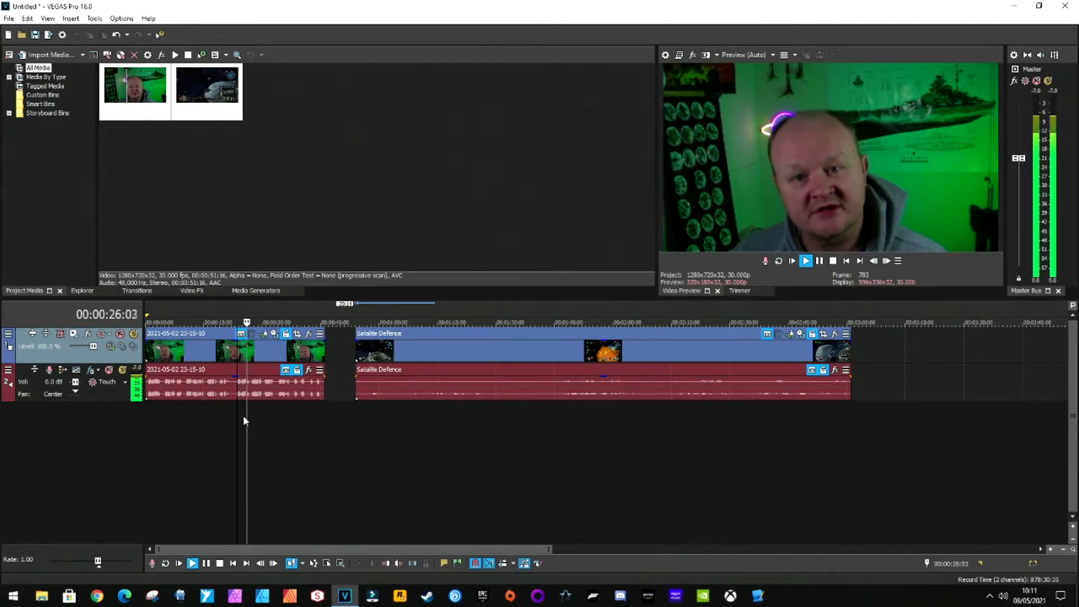
{"action": "key", "text": "space"}
{"action": "left_click", "coordinate": [474, 430]}
{"action": "key", "text": "space"}
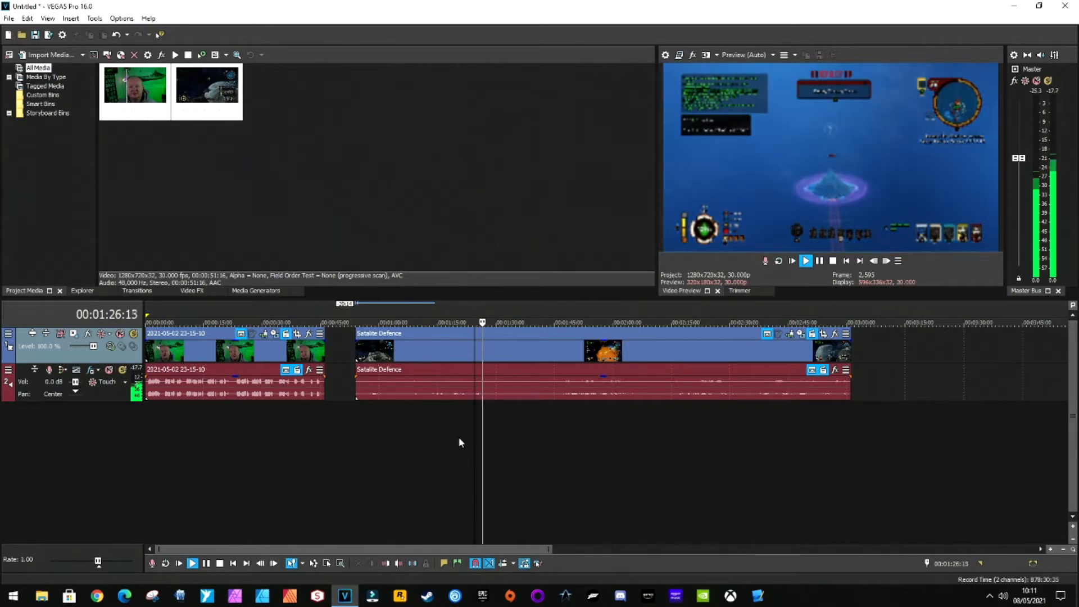
{"action": "key", "text": "space"}
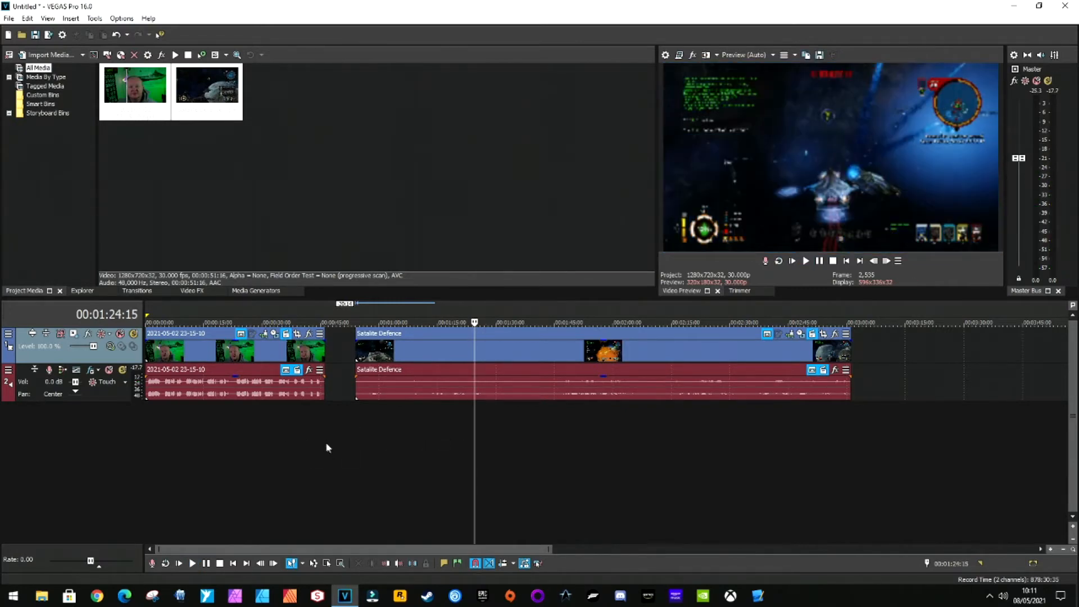
Move the Satalite Defence clip earlier so it overlaps the end of the webcam clip by about 1:15, making a crossfade
{"action": "scroll", "coordinate": [337, 408], "scroll_direction": "up", "scroll_amount": 2}
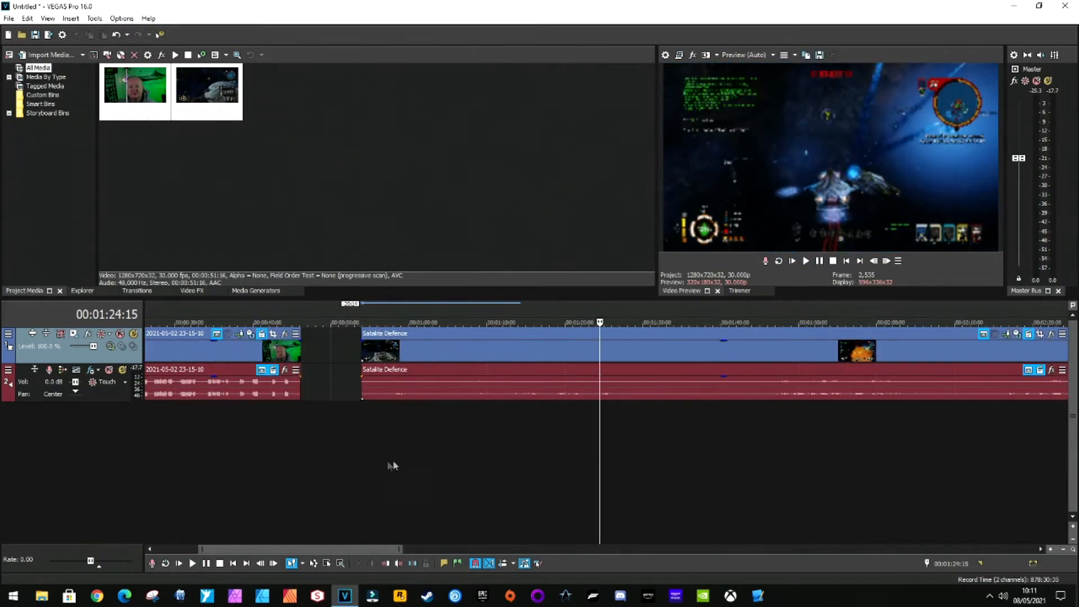
{"action": "scroll", "coordinate": [315, 419], "scroll_direction": "up", "scroll_amount": 2}
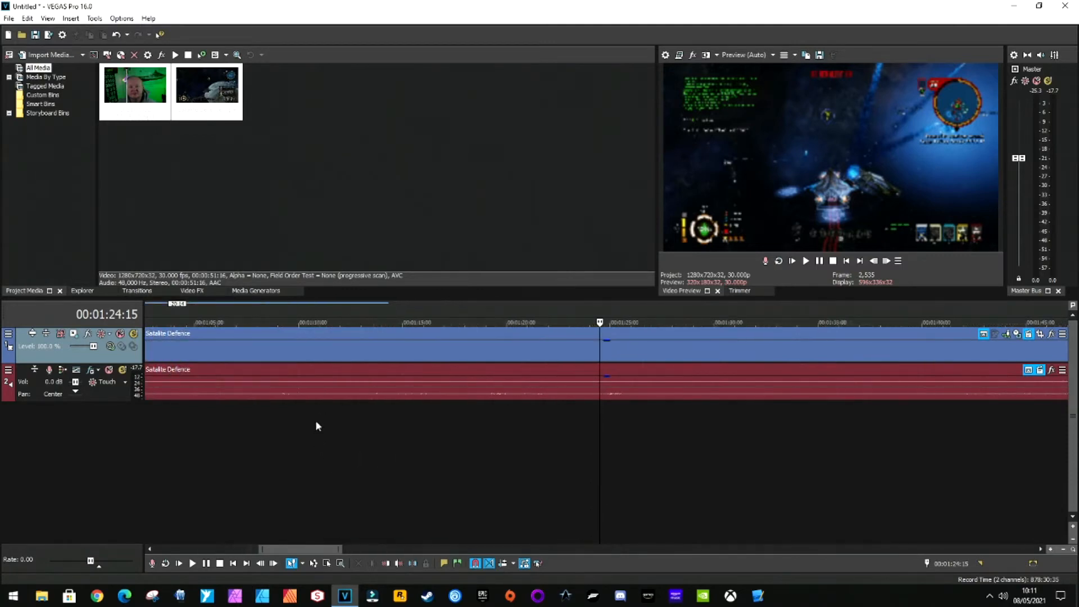
{"action": "scroll", "coordinate": [315, 421], "scroll_direction": "down", "scroll_amount": 3}
{"action": "left_click", "coordinate": [394, 452]}
{"action": "scroll", "coordinate": [607, 444], "scroll_direction": "up", "scroll_amount": 4}
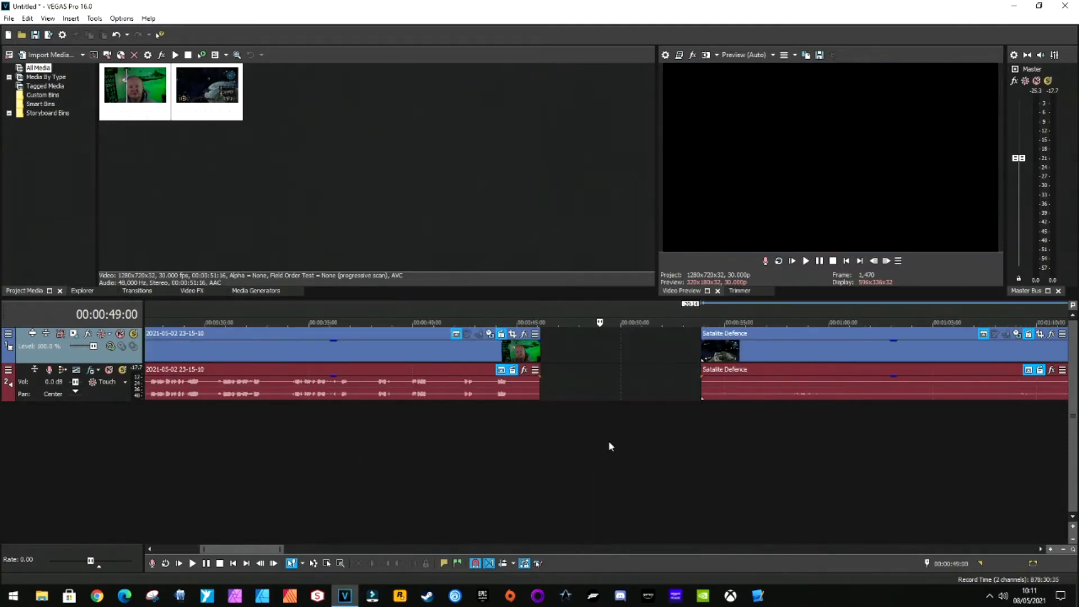
{"action": "scroll", "coordinate": [566, 429], "scroll_direction": "down", "scroll_amount": 3}
{"action": "scroll", "coordinate": [556, 428], "scroll_direction": "up", "scroll_amount": 3}
{"action": "left_click_drag", "start_coordinate": [865, 340], "coordinate": [668, 346]}
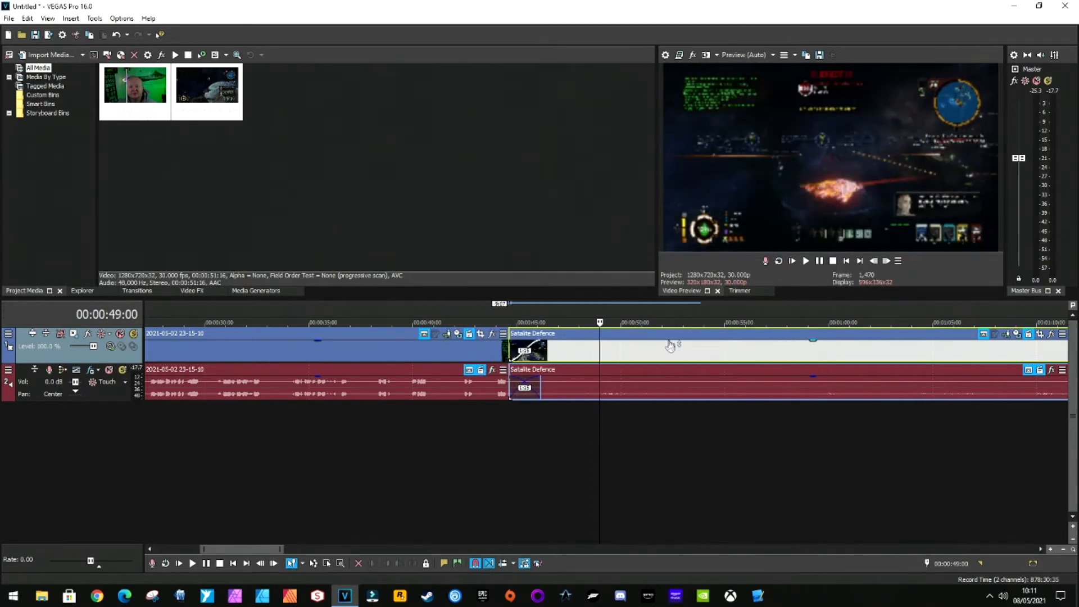
Play the timeline from just before the overlap to check the plain crossfade between the two clips
{"action": "left_click", "coordinate": [478, 444]}
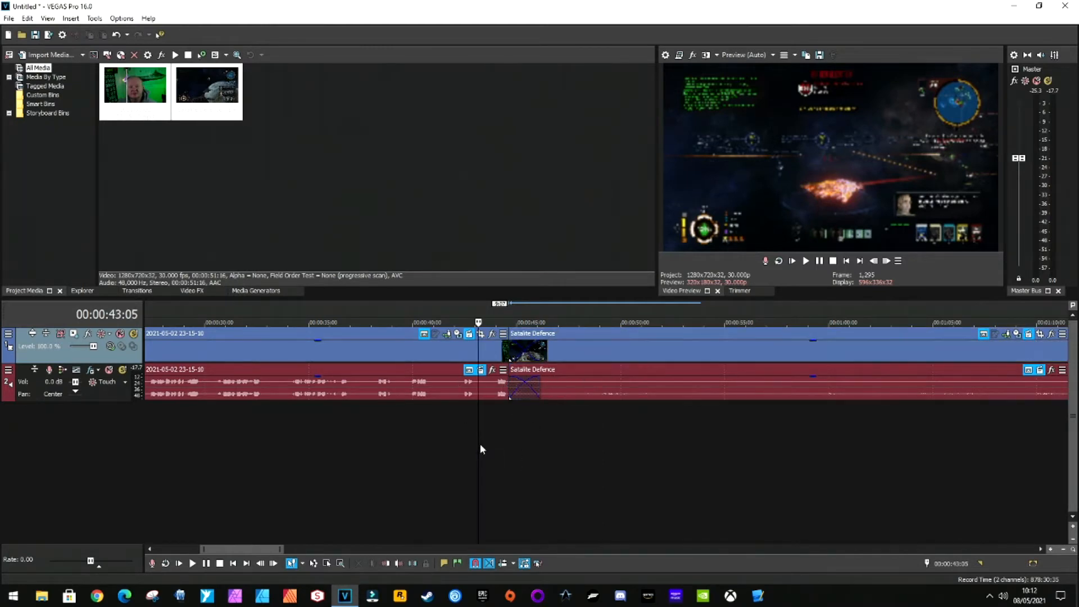
{"action": "key", "text": "space"}
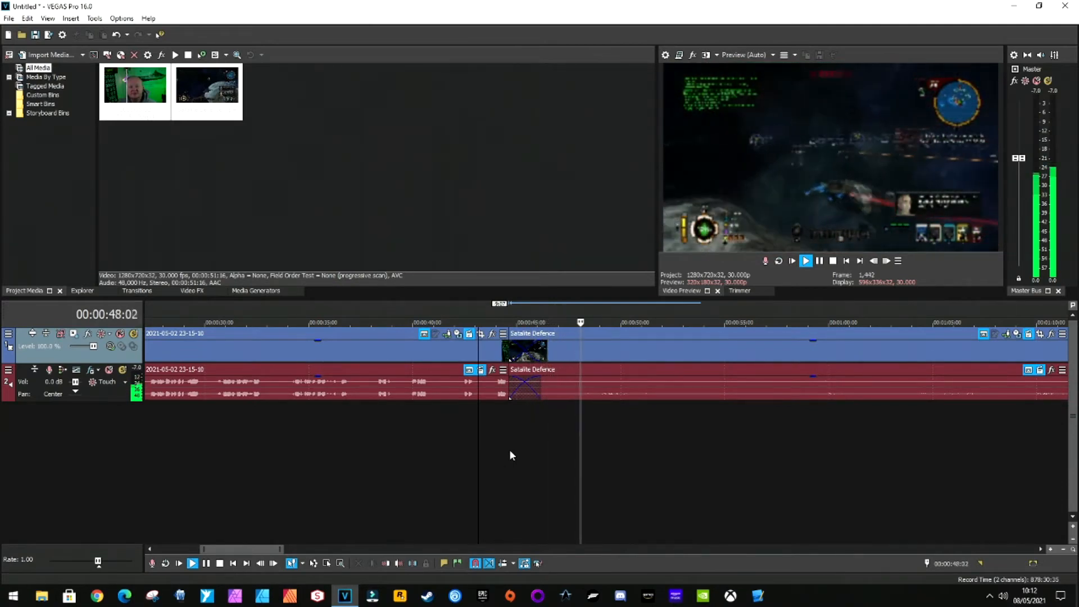
{"action": "key", "text": "space"}
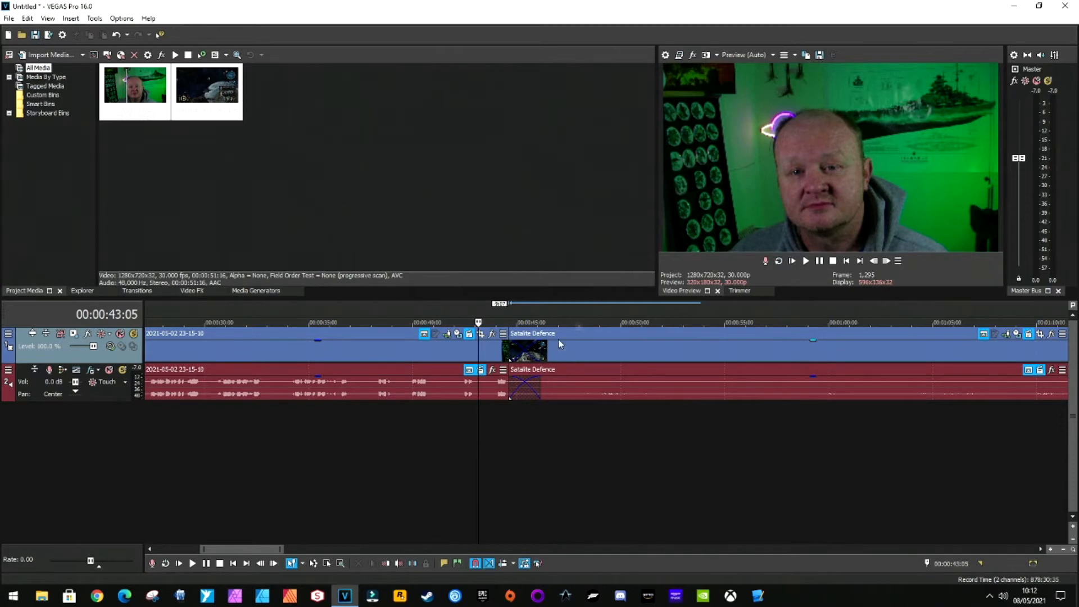
Apply the VEGAS Dissolve transition to the clip overlap with the Additive dissolve type, and preview it
{"action": "left_click", "coordinate": [143, 292]}
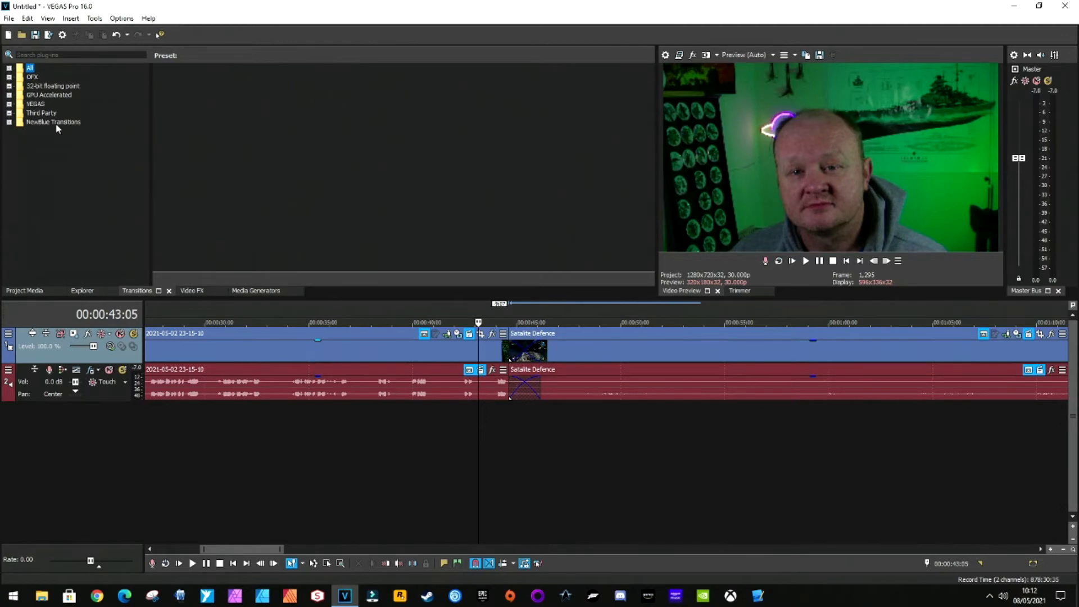
{"action": "left_click", "coordinate": [8, 105]}
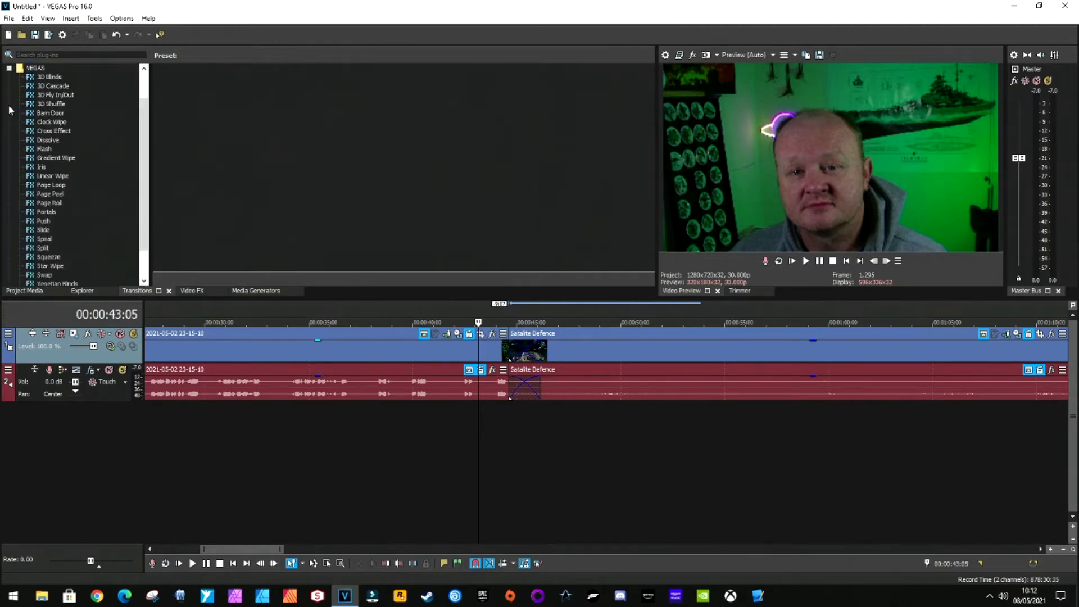
{"action": "scroll", "coordinate": [54, 106], "scroll_direction": "up", "scroll_amount": 1}
{"action": "left_click", "coordinate": [43, 149]}
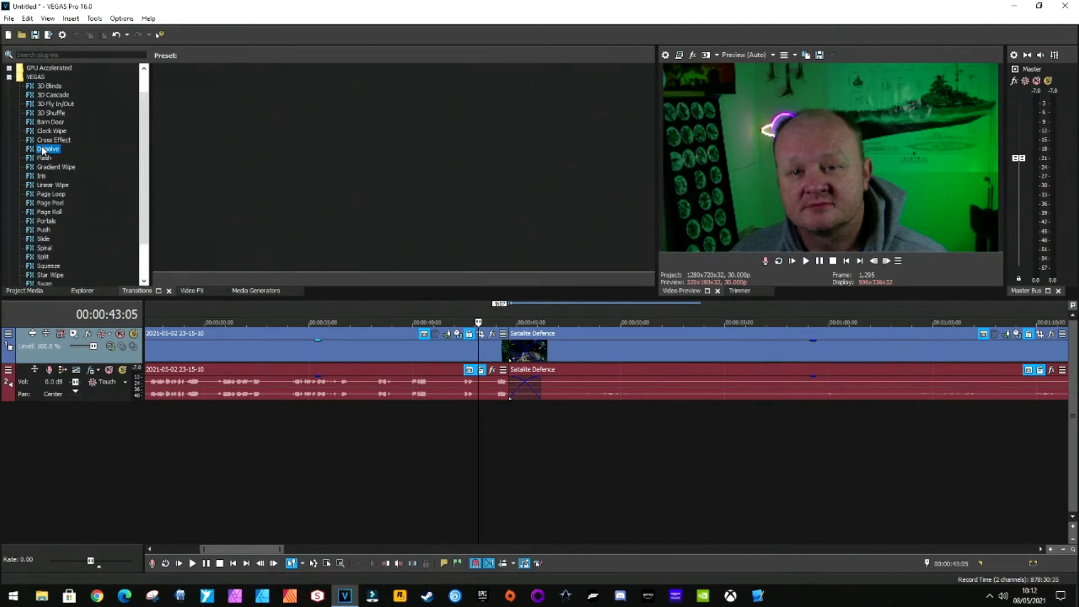
{"action": "left_click_drag", "start_coordinate": [42, 148], "coordinate": [523, 352]}
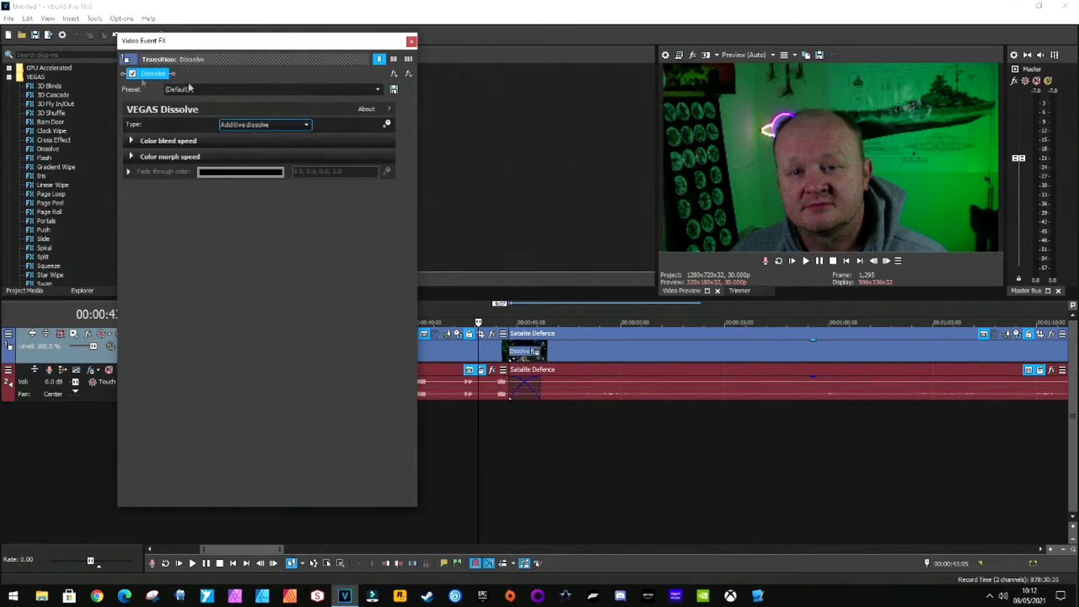
{"action": "left_click", "coordinate": [307, 125]}
{"action": "left_click", "coordinate": [265, 134]}
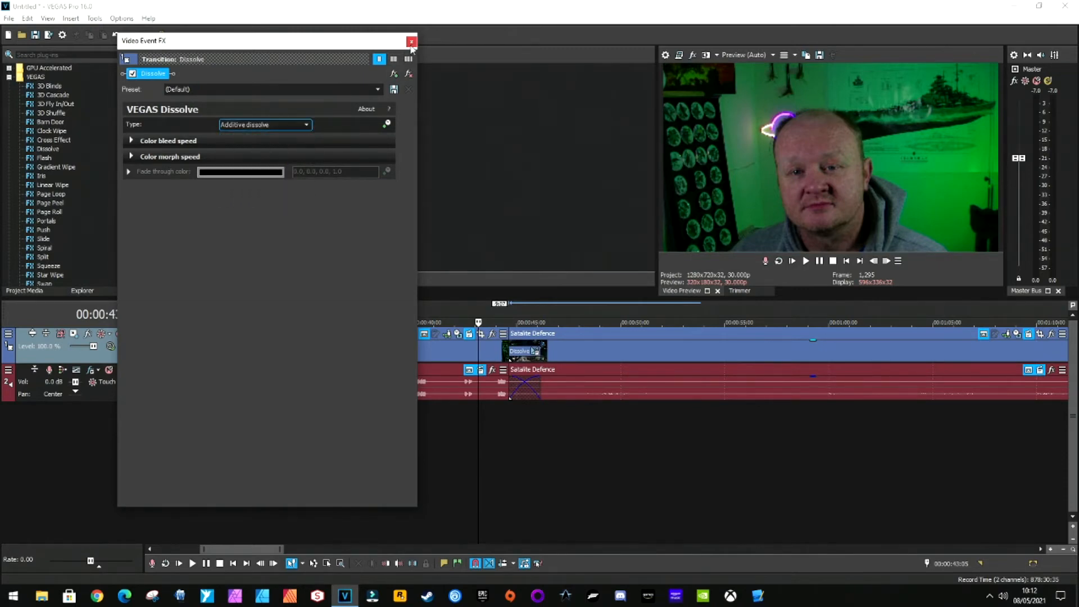
{"action": "left_click", "coordinate": [411, 42]}
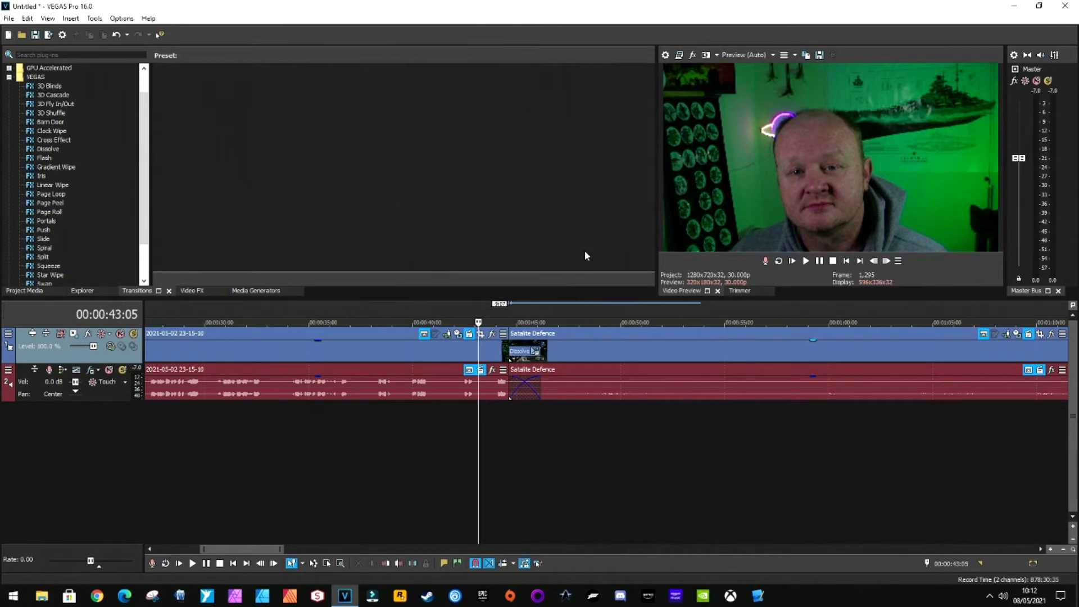
{"action": "key", "text": "space"}
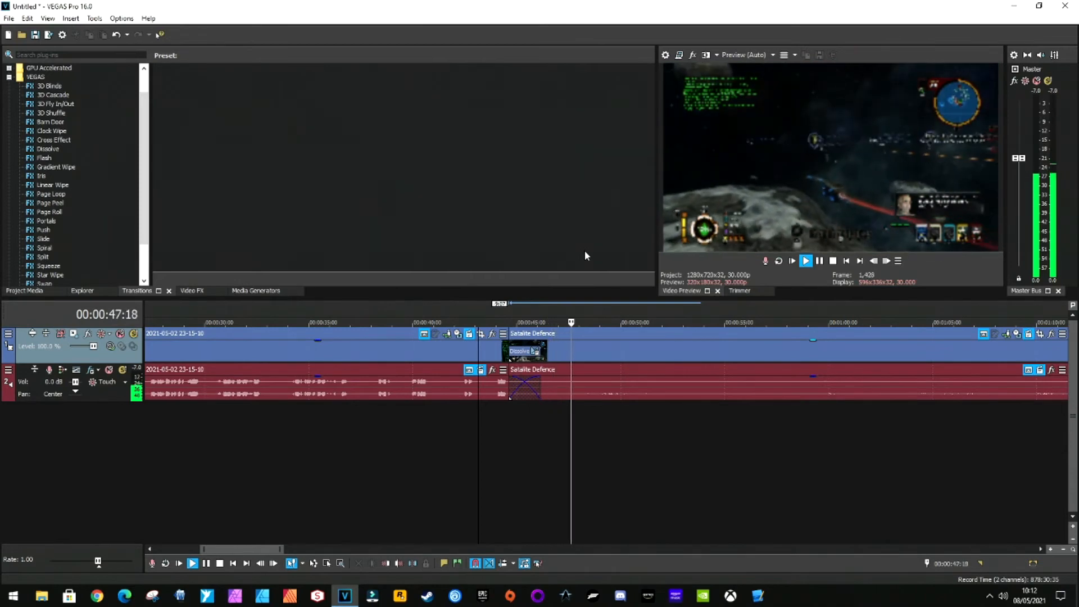
{"action": "key", "text": "space"}
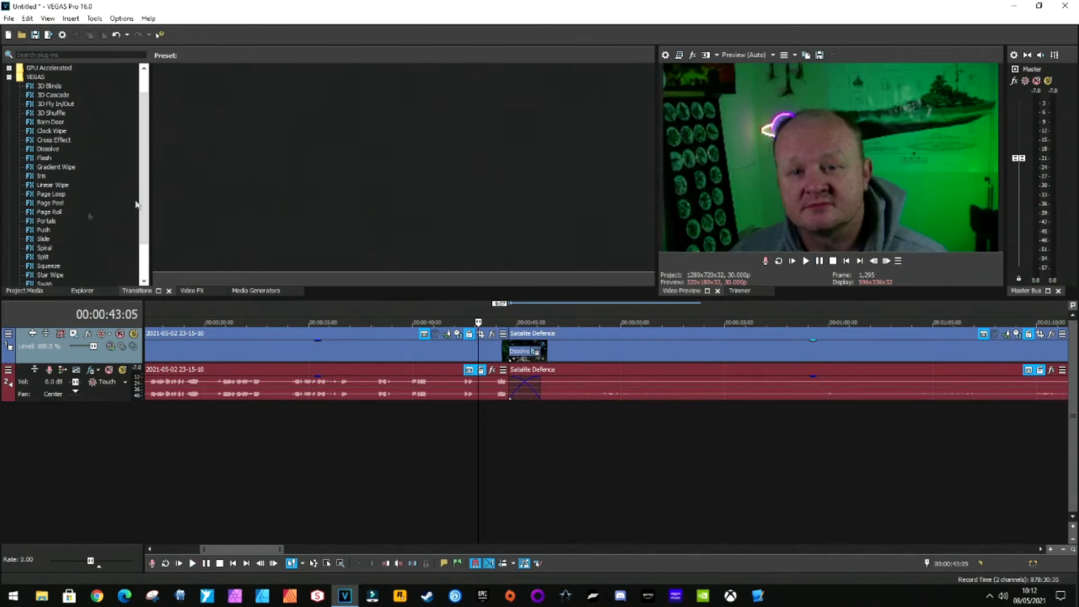
Replace the Dissolve on the overlap with the VEGAS Spiral transition at its default settings, and preview it
{"action": "left_click_drag", "start_coordinate": [43, 247], "coordinate": [523, 357]}
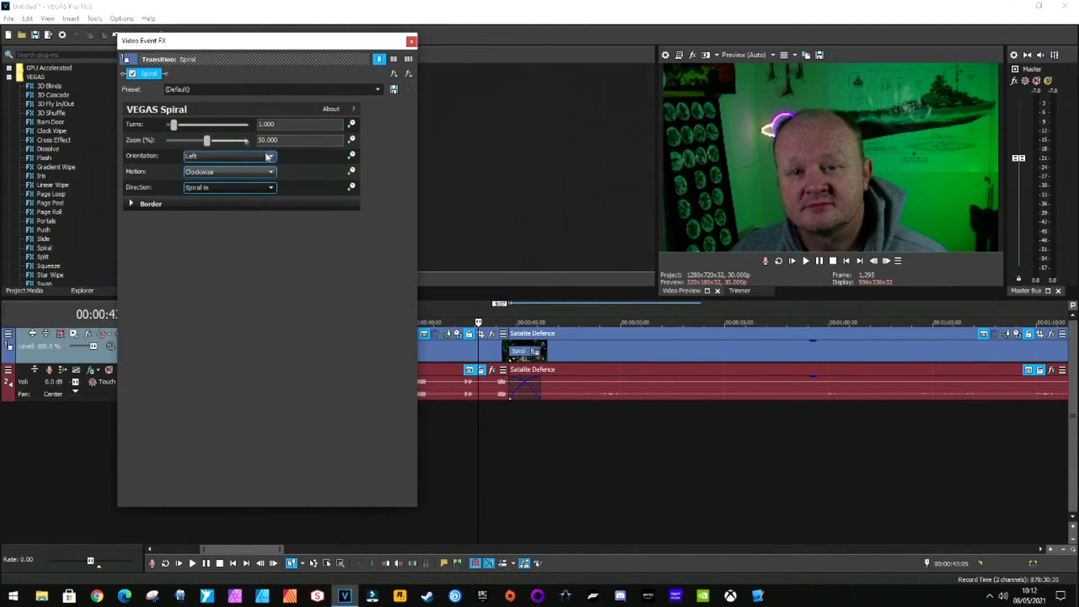
{"action": "left_click", "coordinate": [411, 42]}
{"action": "key", "text": "space"}
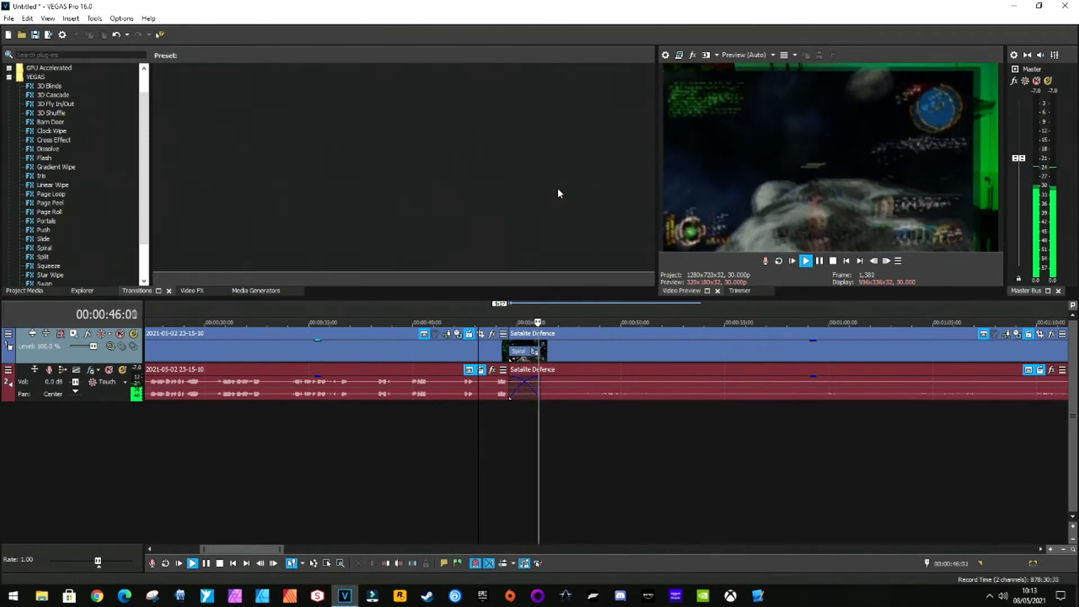
{"action": "key", "text": "space"}
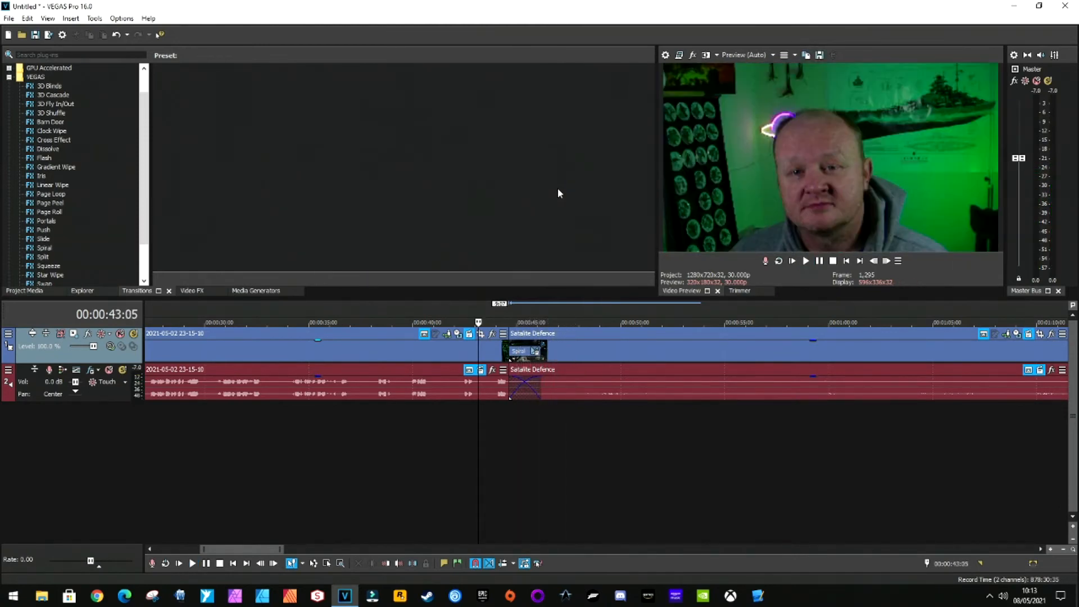
Replace the transition on the overlap with 3D Page Turn from NewBlue Transitions, using the default preset
{"action": "left_click", "coordinate": [9, 76]}
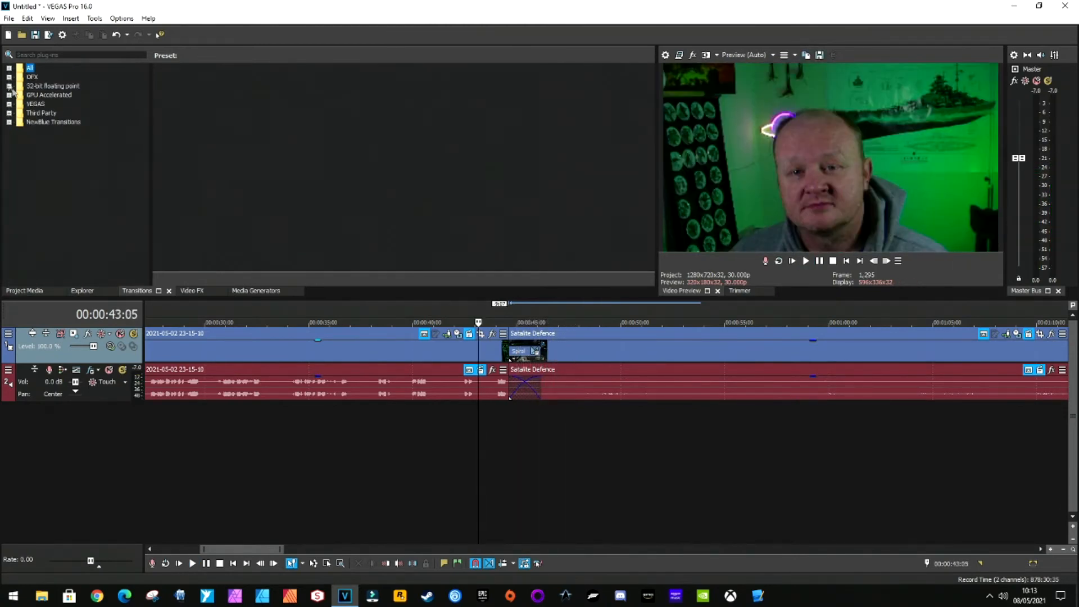
{"action": "left_click", "coordinate": [9, 122]}
{"action": "scroll", "coordinate": [53, 199], "scroll_direction": "down", "scroll_amount": 1}
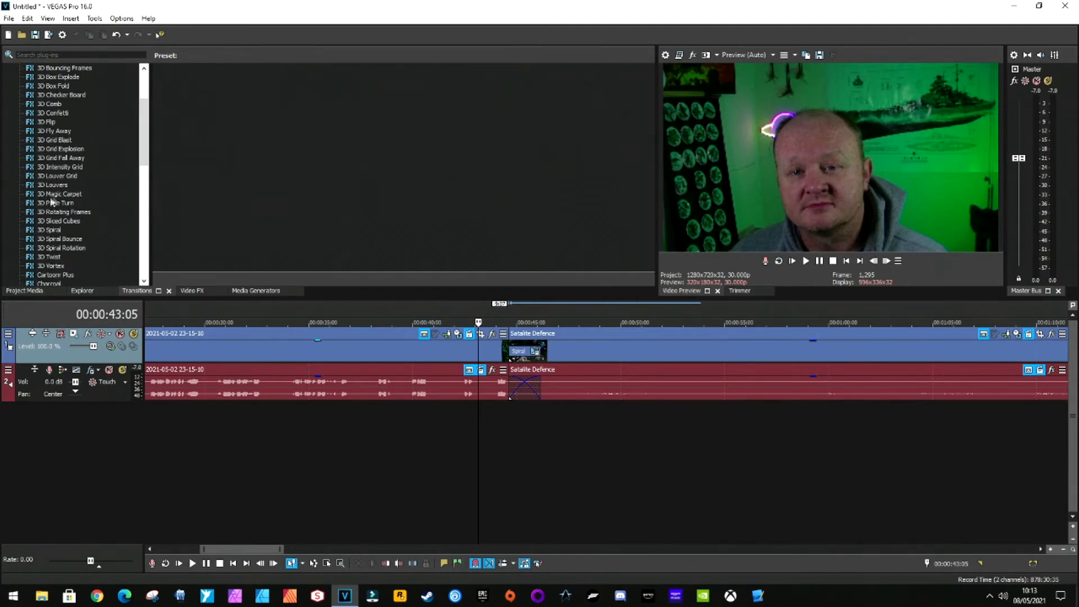
{"action": "left_click_drag", "start_coordinate": [47, 202], "coordinate": [528, 350]}
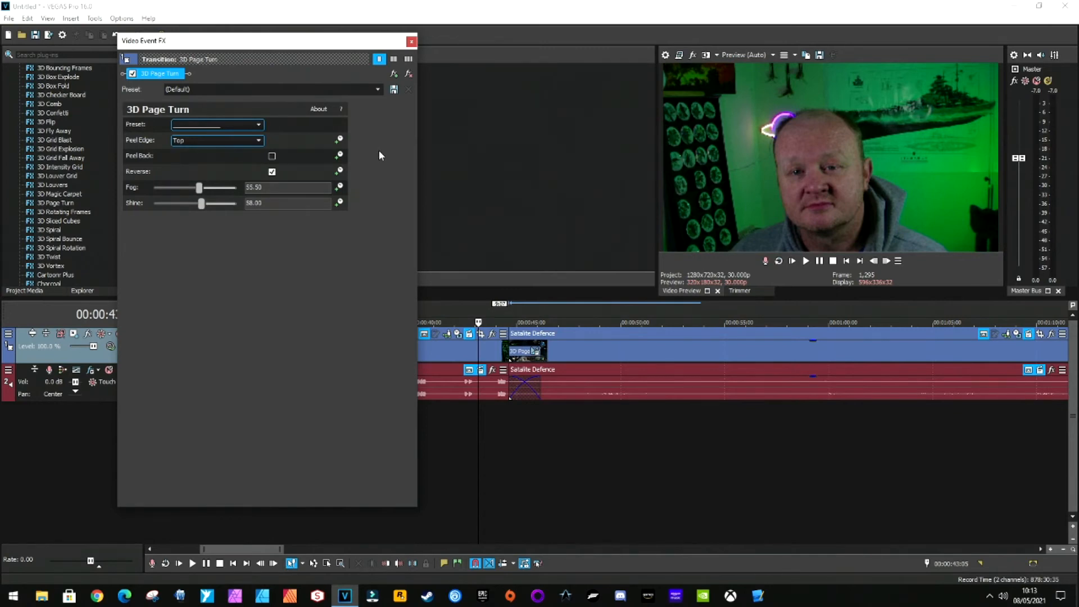
{"action": "left_click", "coordinate": [411, 41]}
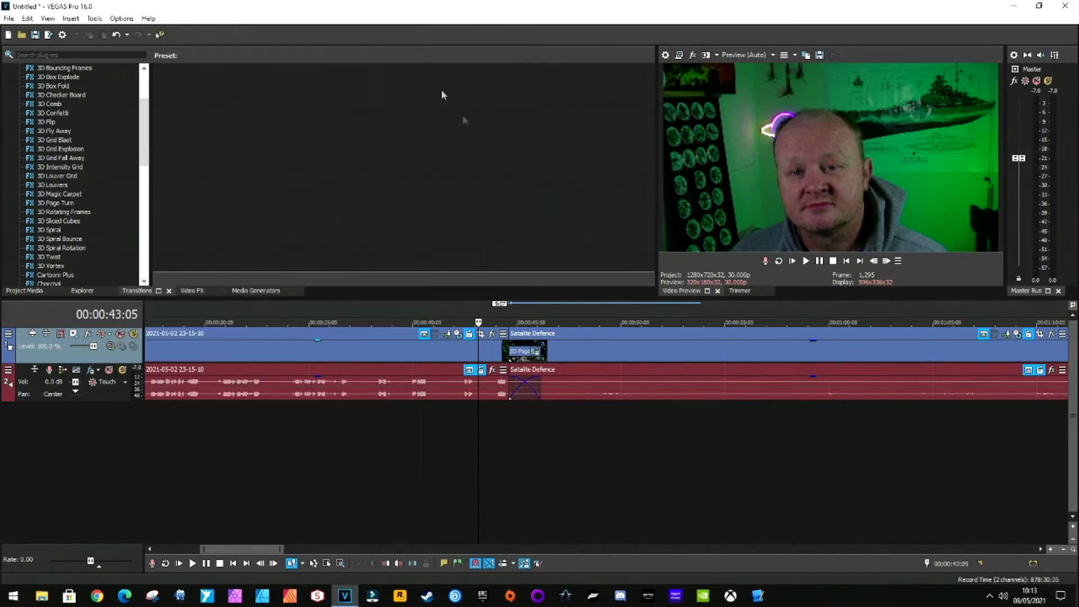
Play the timeline twice through the 3D Page Turn transition, and once from a point just after it
{"action": "key", "text": "space"}
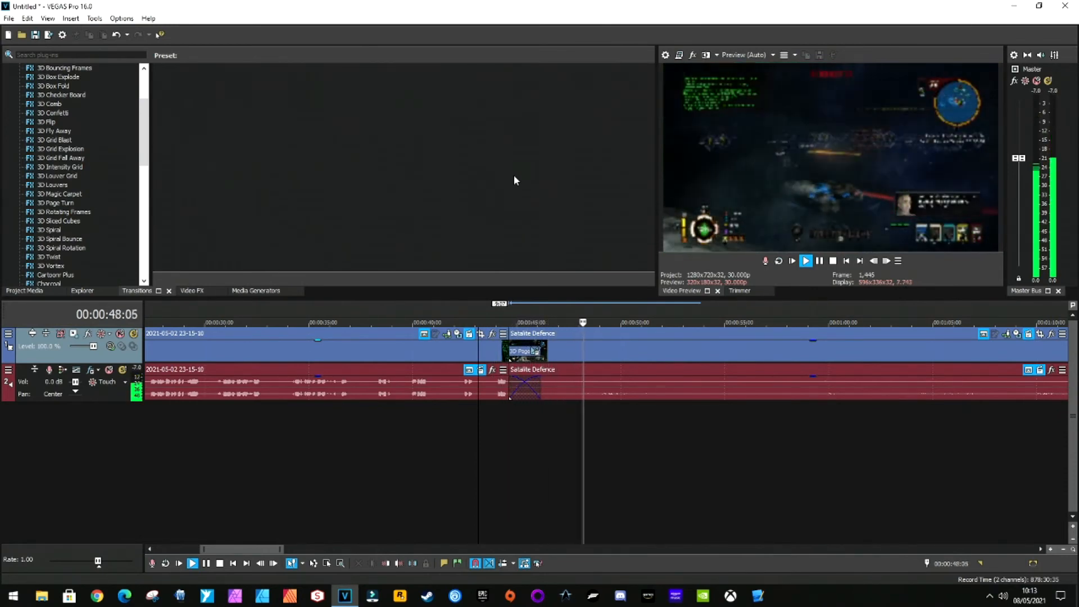
{"action": "key", "text": "space"}
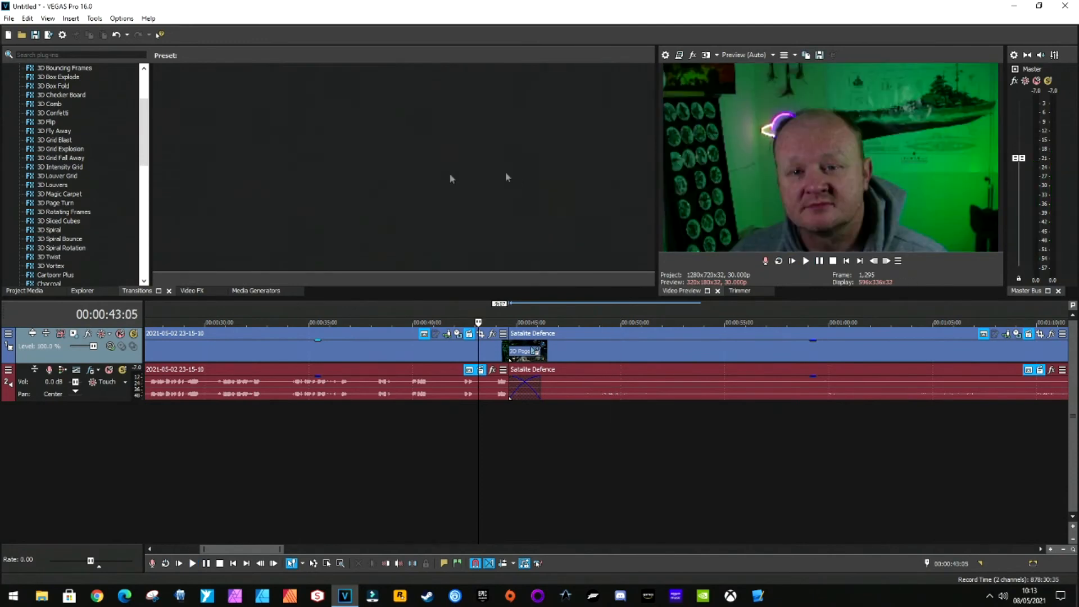
{"action": "key", "text": "space"}
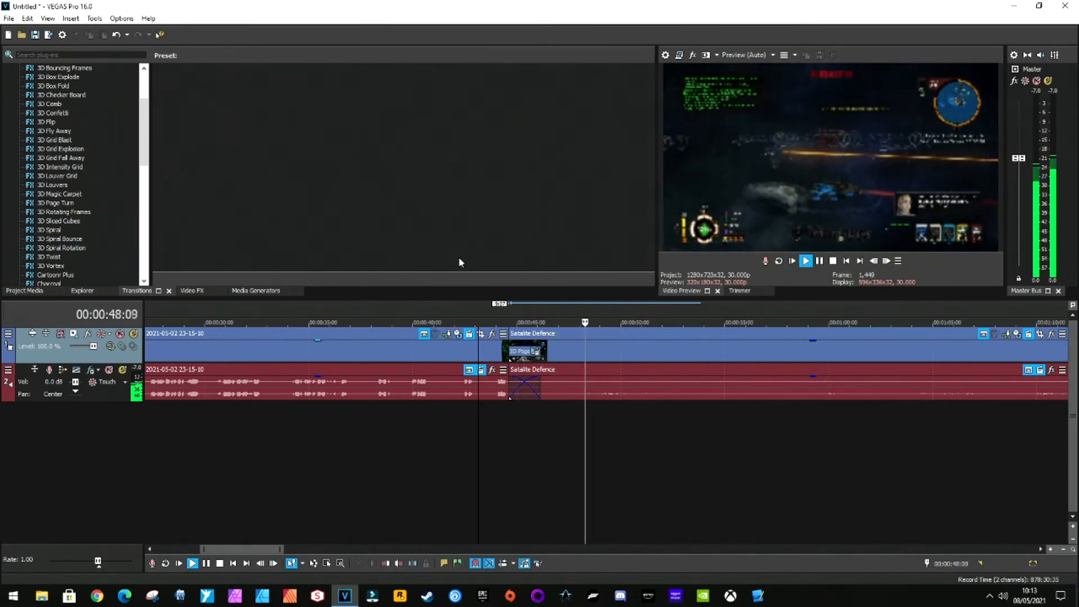
{"action": "key", "text": "space"}
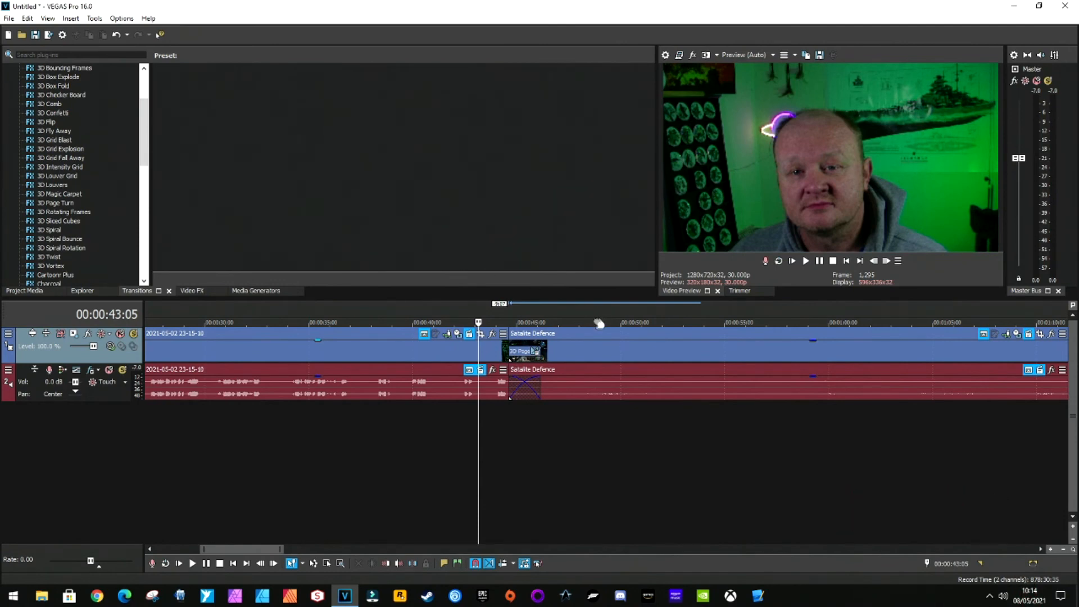
{"action": "left_click", "coordinate": [584, 427]}
{"action": "key", "text": "space"}
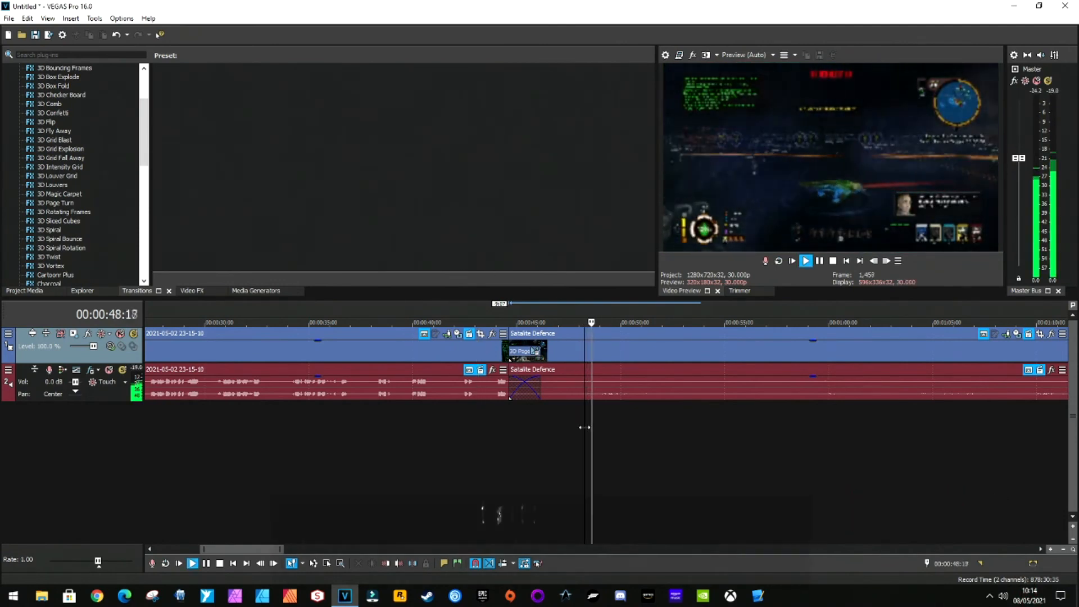